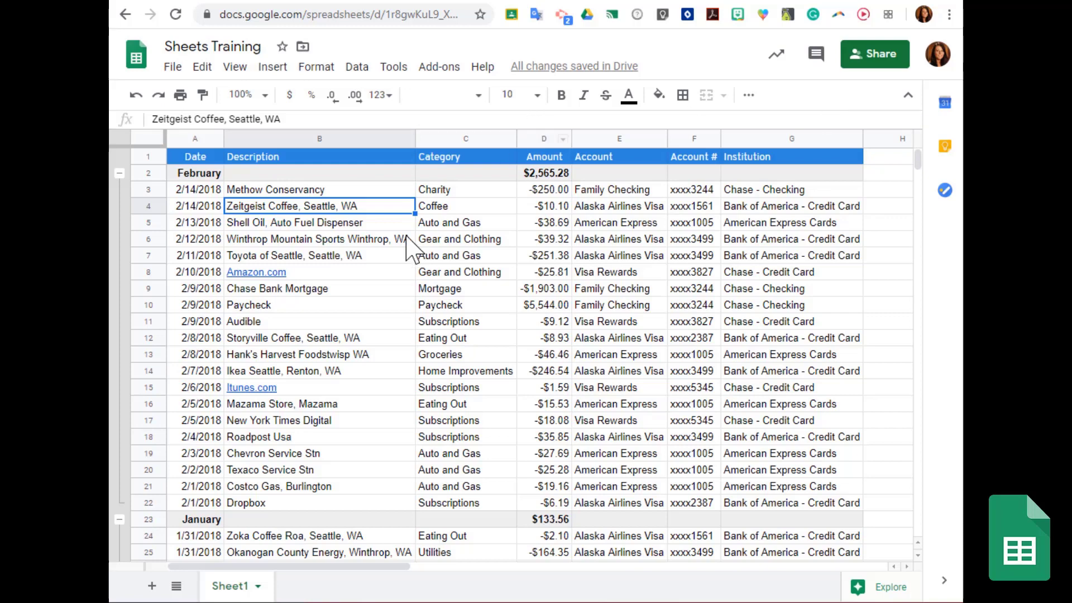
Step: Overwrite the description in cell B5 with "New information", and delete that cell's contents
left_click(285, 227)
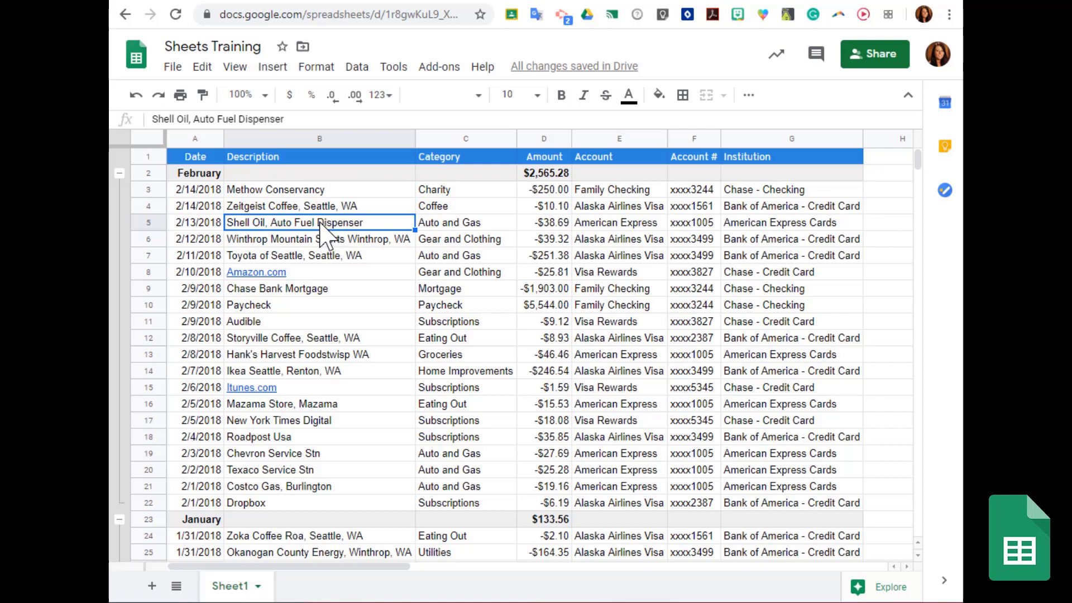
type("New informatiuon")
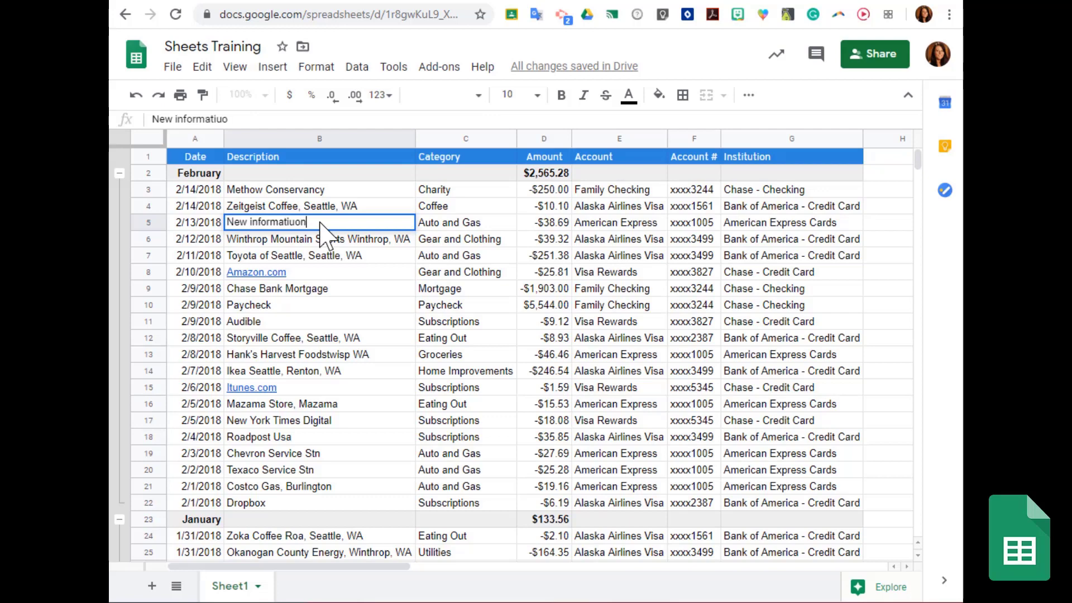
left_click(332, 337)
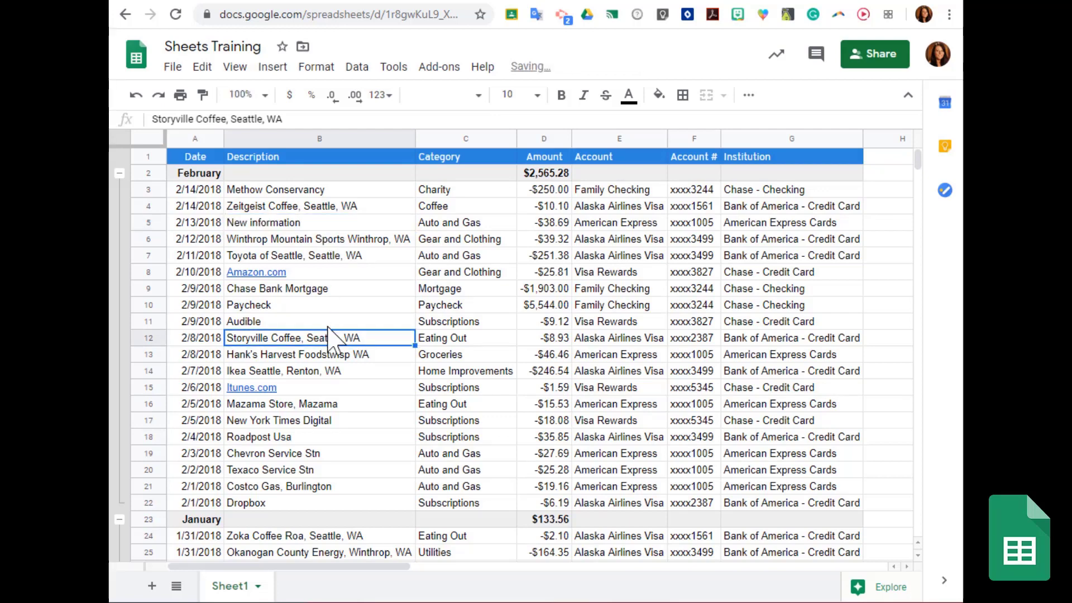
left_click(289, 222)
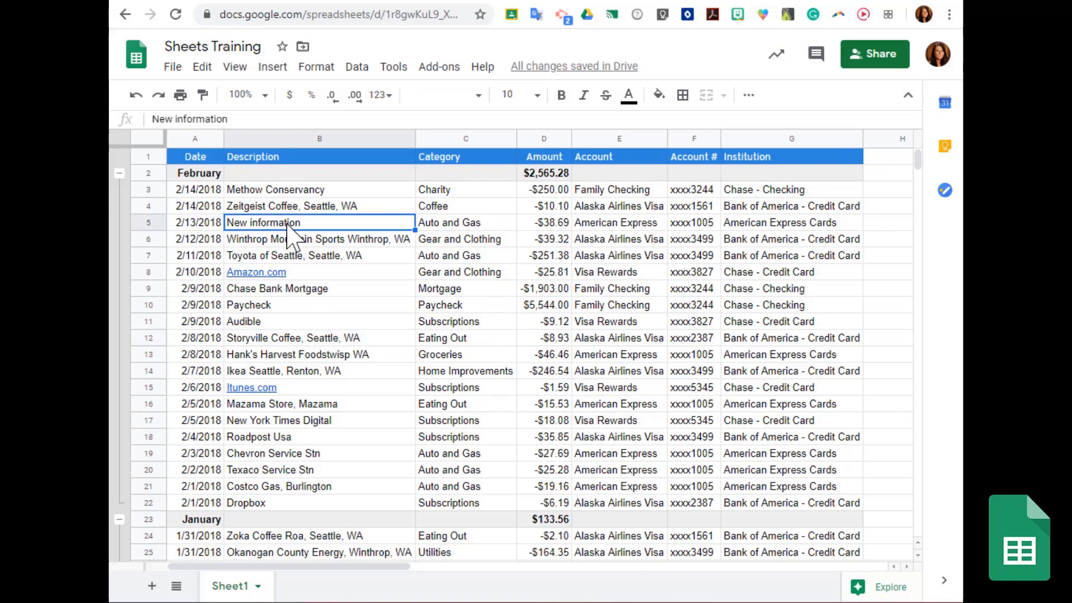
key("Delete")
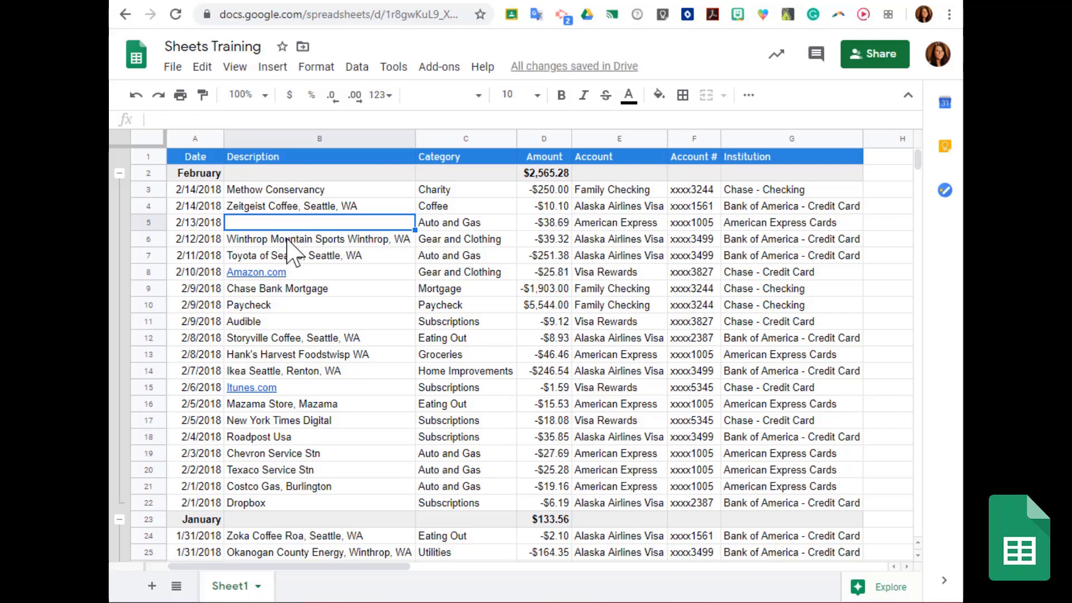
Step: Erase the end of the description in cell B6 down to "Winthr", and clear the whole cell
double_click(285, 240)
left_click(316, 238)
left_click(410, 239)
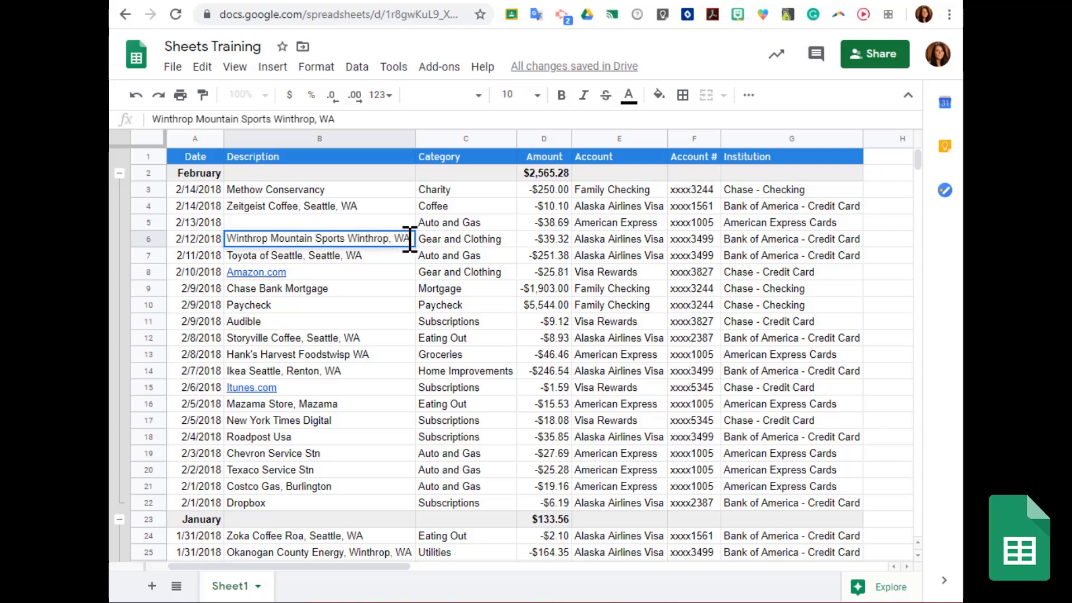
key("BackSpace")
key("BackSpace")
key("BackSpace")
key("BackSpace")
key("BackSpace")
key("BackSpace")
key("BackSpace")
key("BackSpace")
key("BackSpace")
key("BackSpace")
key("BackSpace")
key("BackSpace")
key("BackSpace")
key("BackSpace")
key("BackSpace")
key("BackSpace")
key("BackSpace")
key("BackSpace")
key("BackSpace")
key("BackSpace")
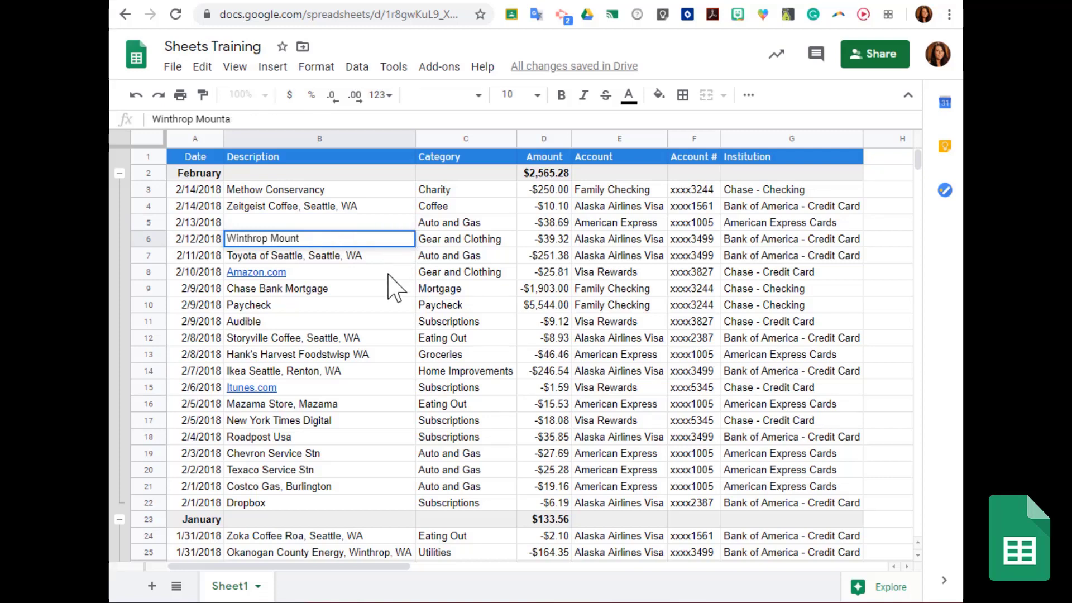
key("Return")
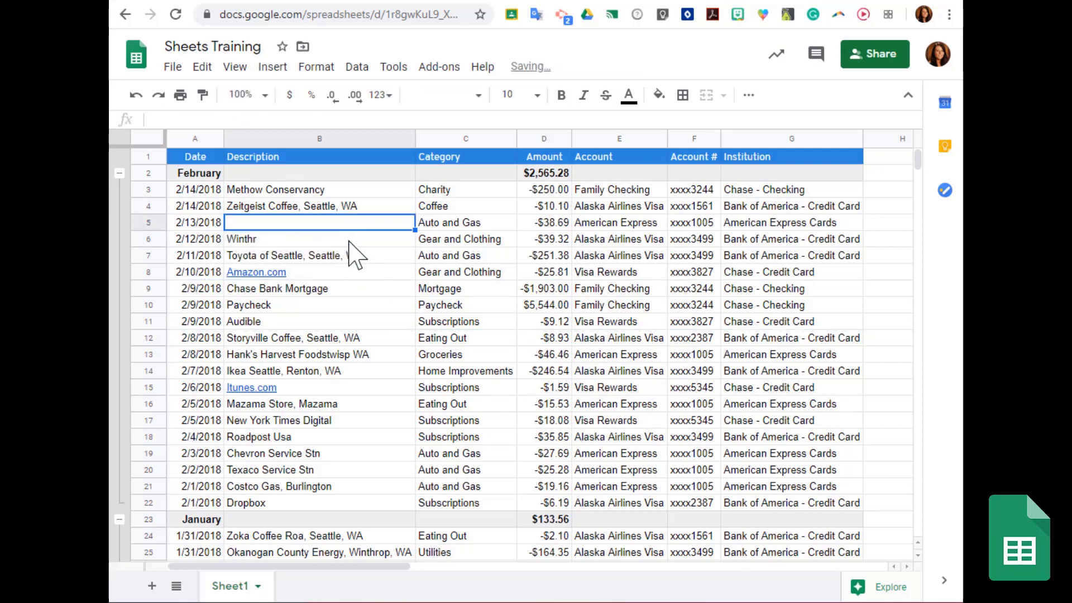
key("Up")
key("Delete")
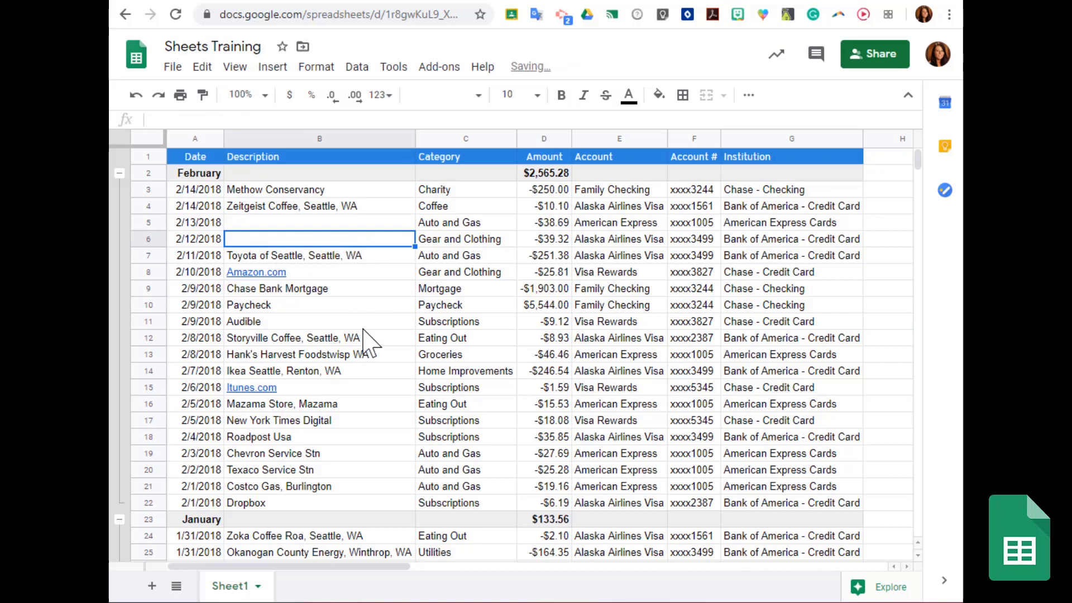
Step: Undo the edits and deletions made to the descriptions in cells B5 and B6
key("ctrl+z")
key("ctrl+z")
key("ctrl+z")
key("ctrl+z")
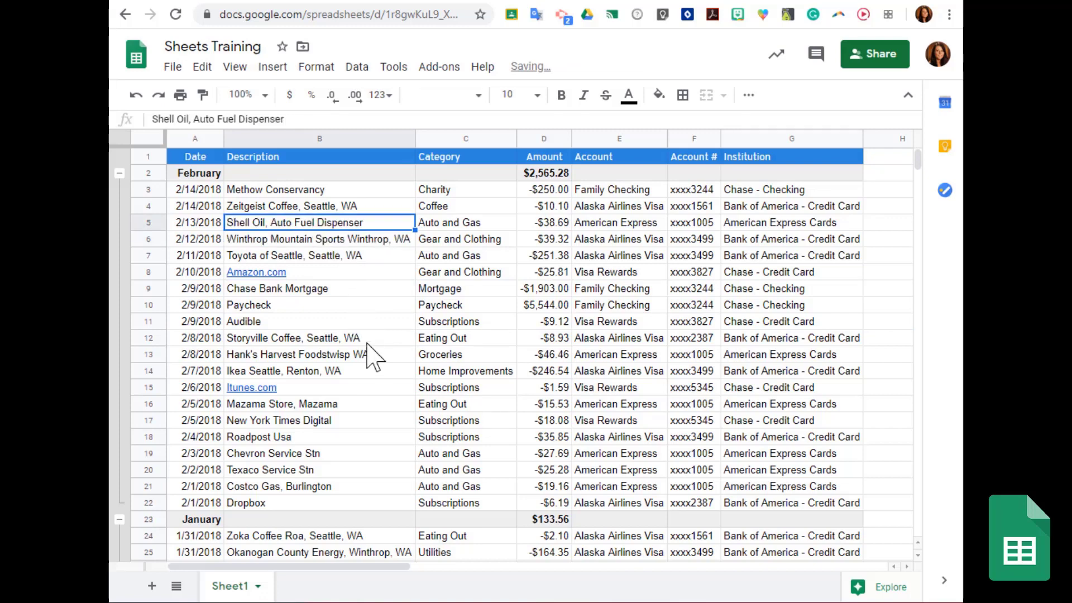
left_click(367, 355)
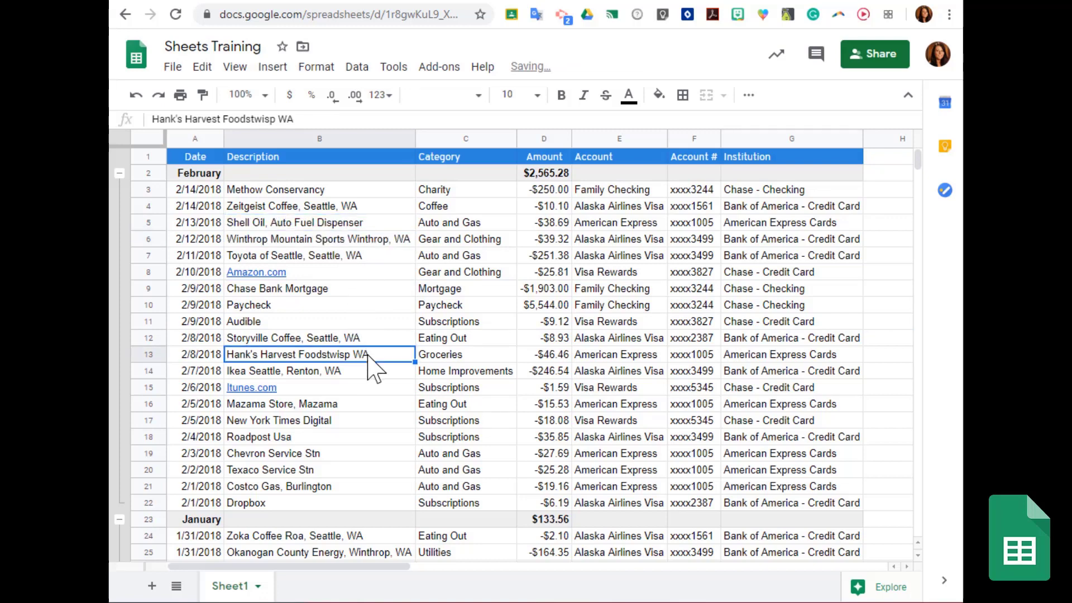
Step: Open the description in cell B4 for editing in the formula bar and enlarge the bar to several lines
left_click(318, 210)
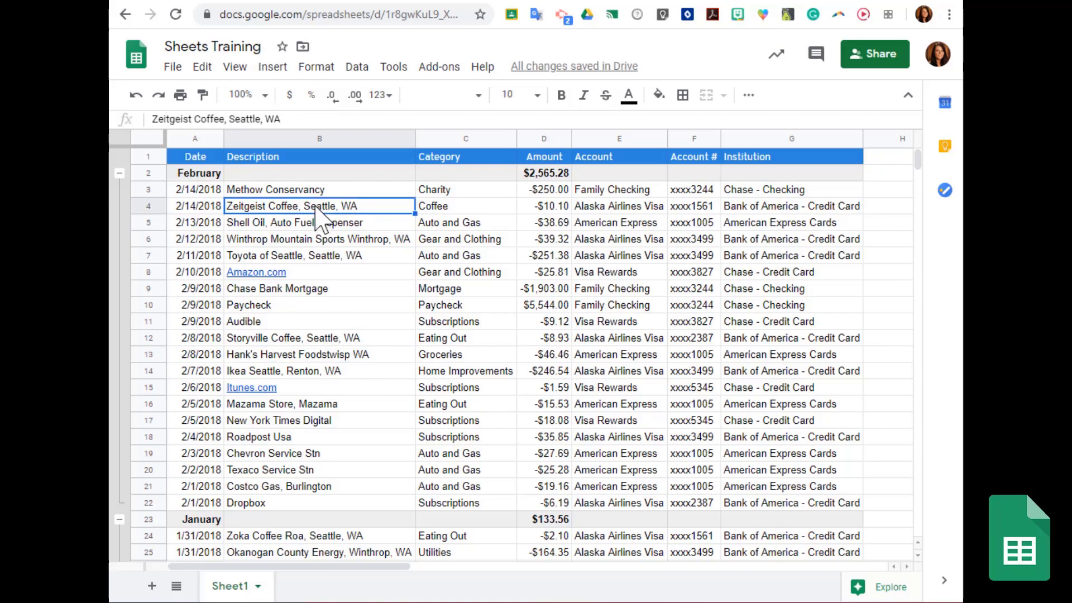
left_click(252, 119)
left_click(273, 119)
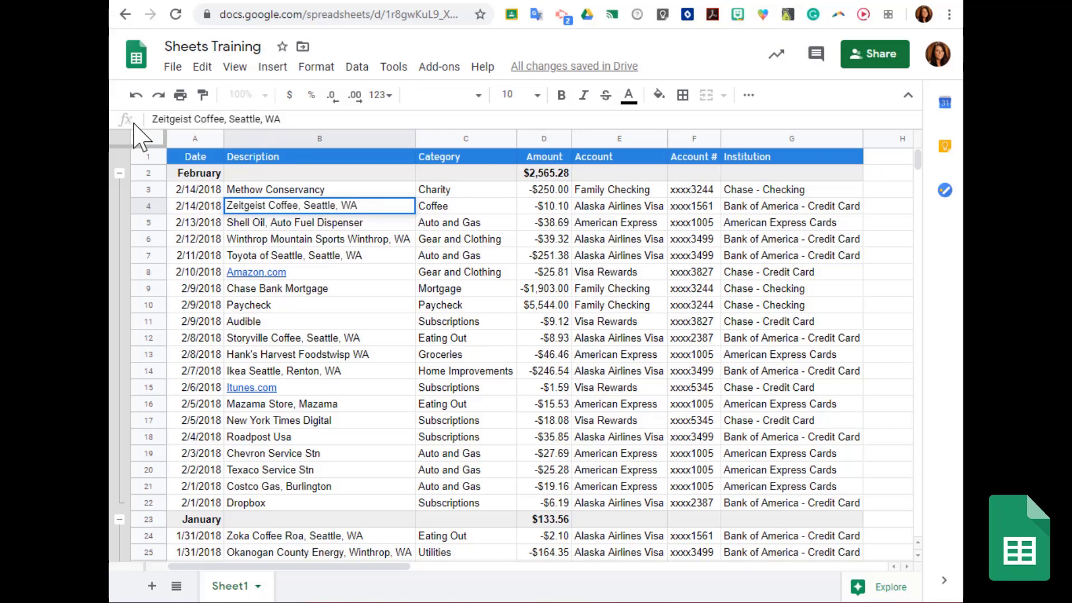
left_click_drag(333, 129, 332, 204)
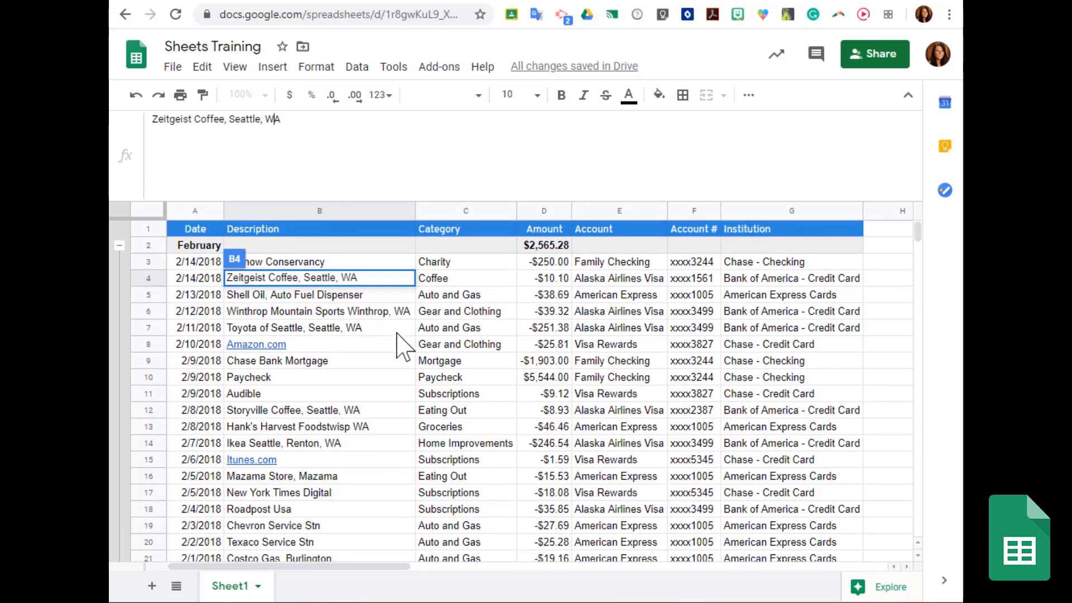
Step: Open the institution text in cell G4 for editing in the formula bar
left_click(745, 281)
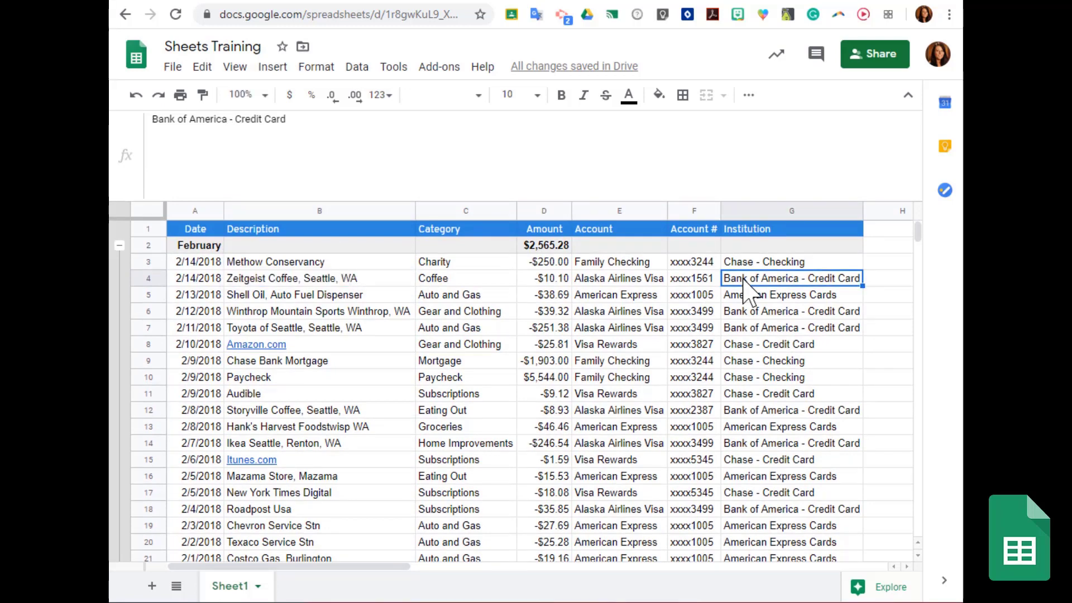
left_click(268, 119)
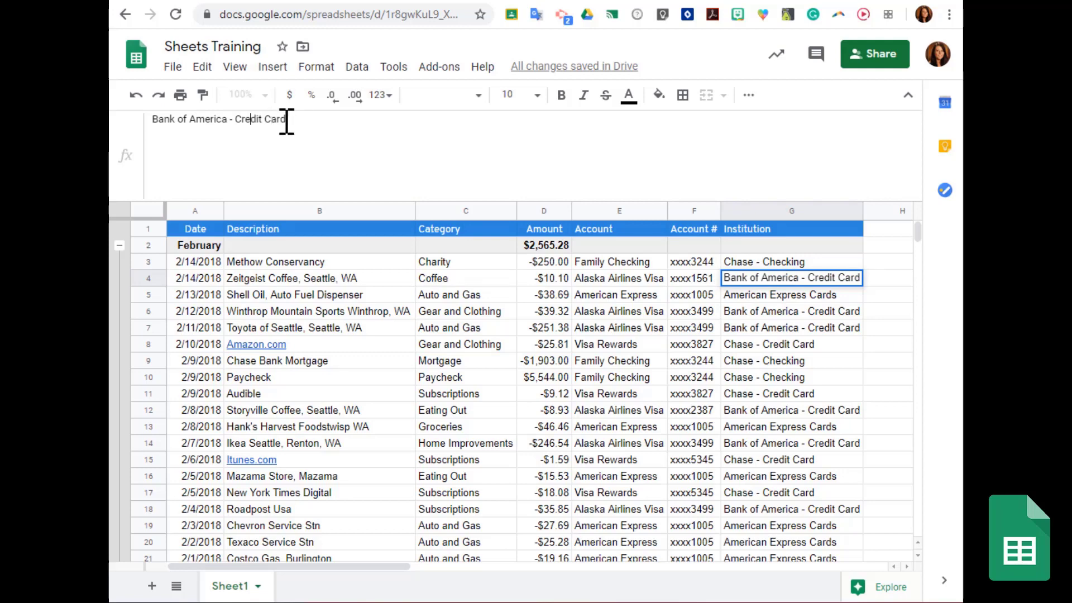
Step: Add a line break after the description in cell B3 and enter "Second Line" beneath it
left_click(311, 262)
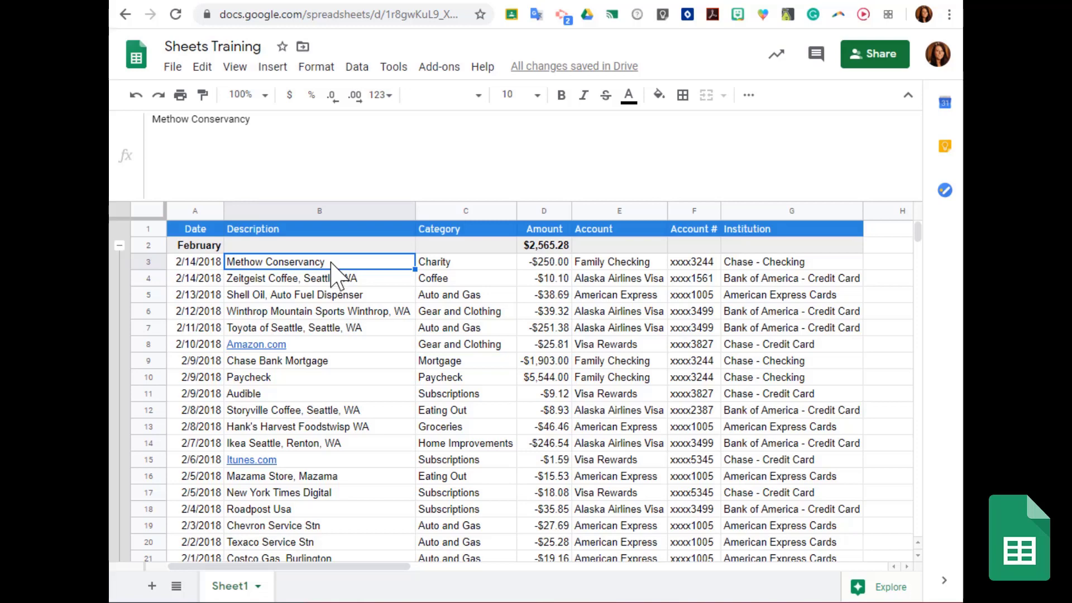
double_click(333, 262)
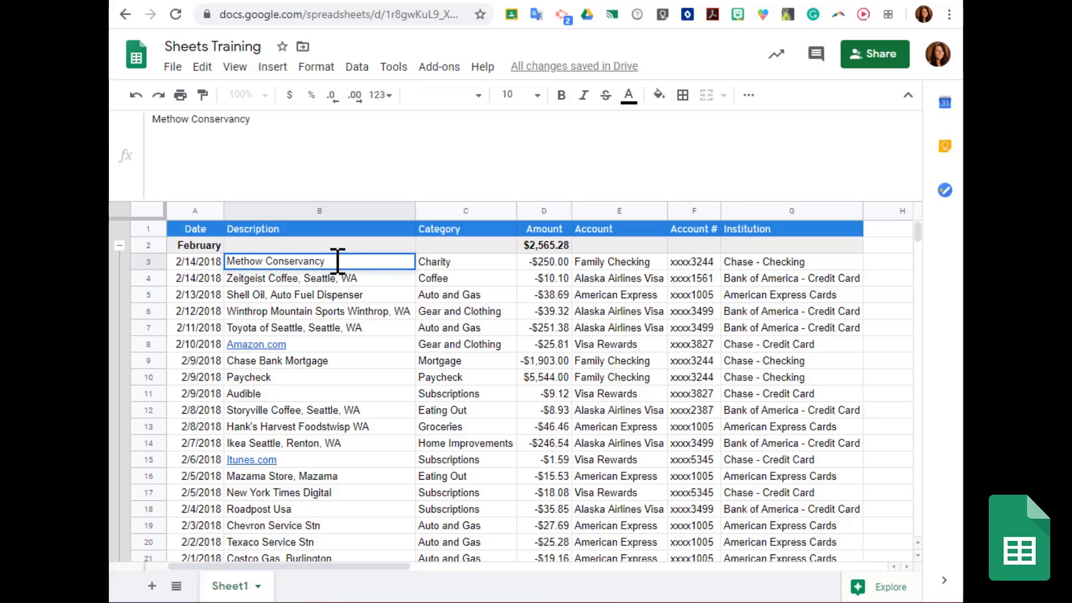
key("alt+Return")
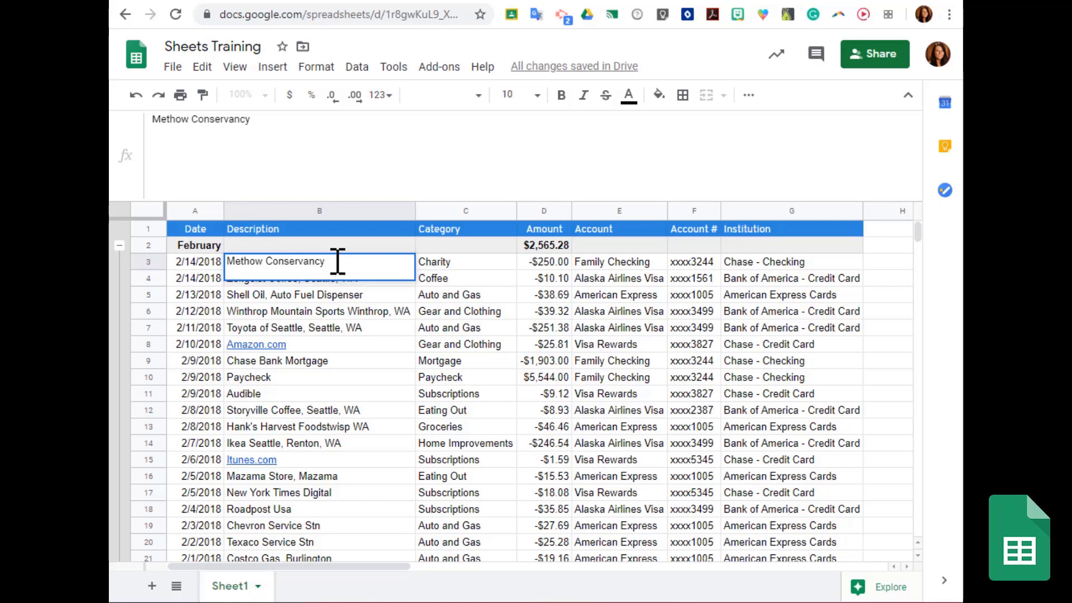
type("Second Line")
key("Return")
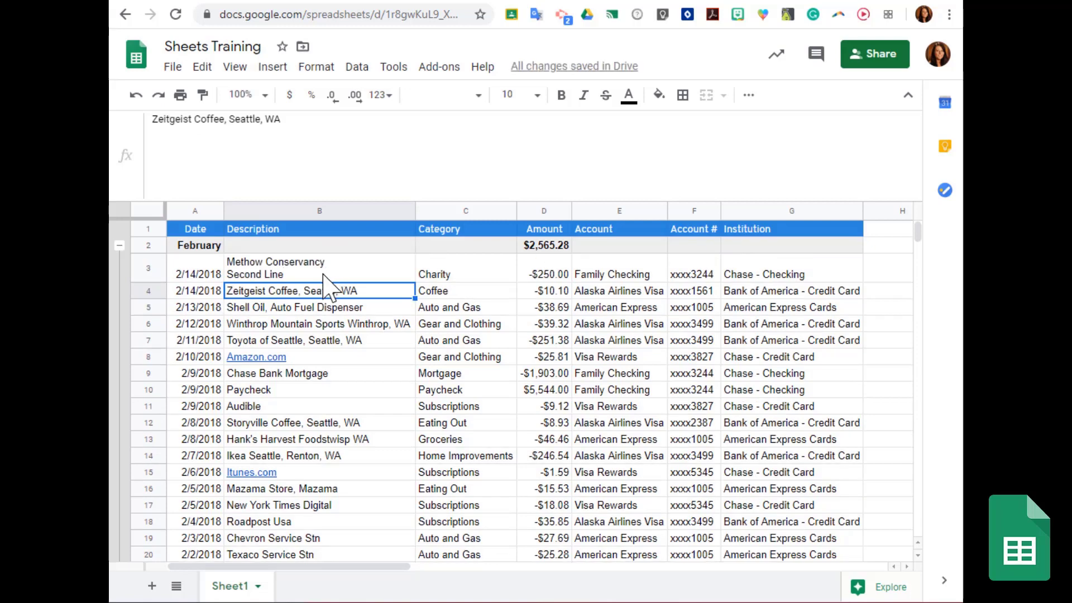
Step: Remove the second line from cell B3 and shrink the formula bar back to a single line
left_click(319, 273)
double_click(303, 274)
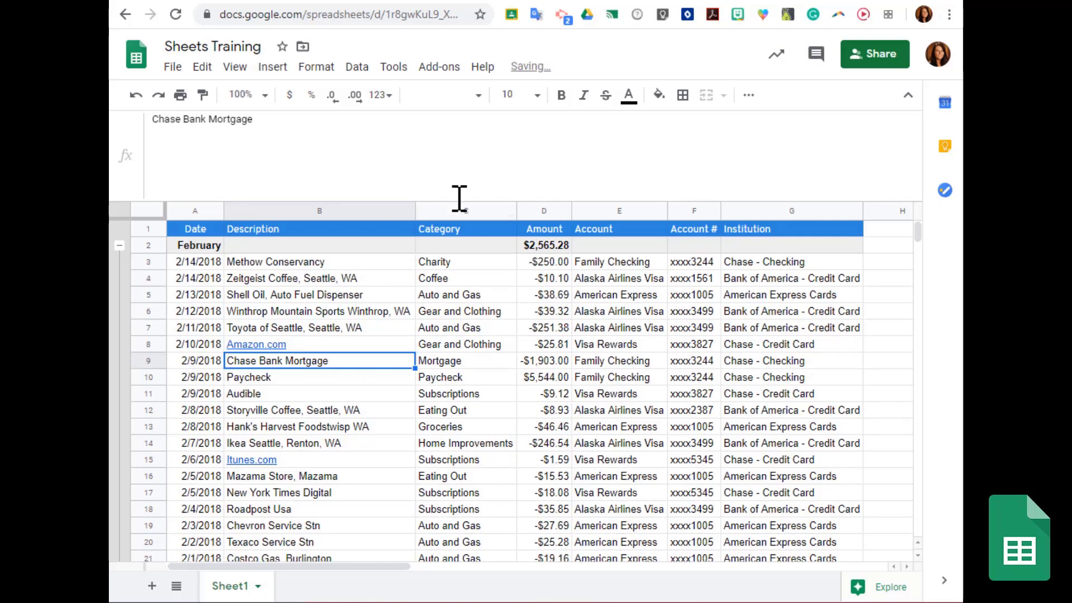
left_click_drag(457, 201, 461, 137)
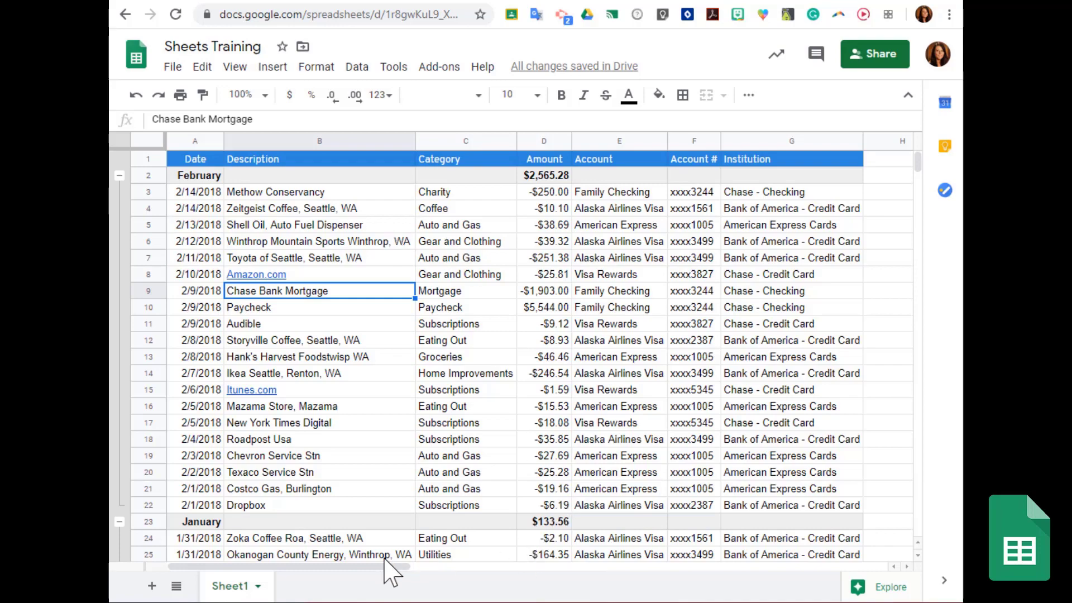
Step: Enter "This is my data inside cell I4 only" in empty cell I4 beyond the data table
left_click_drag(396, 564, 529, 580)
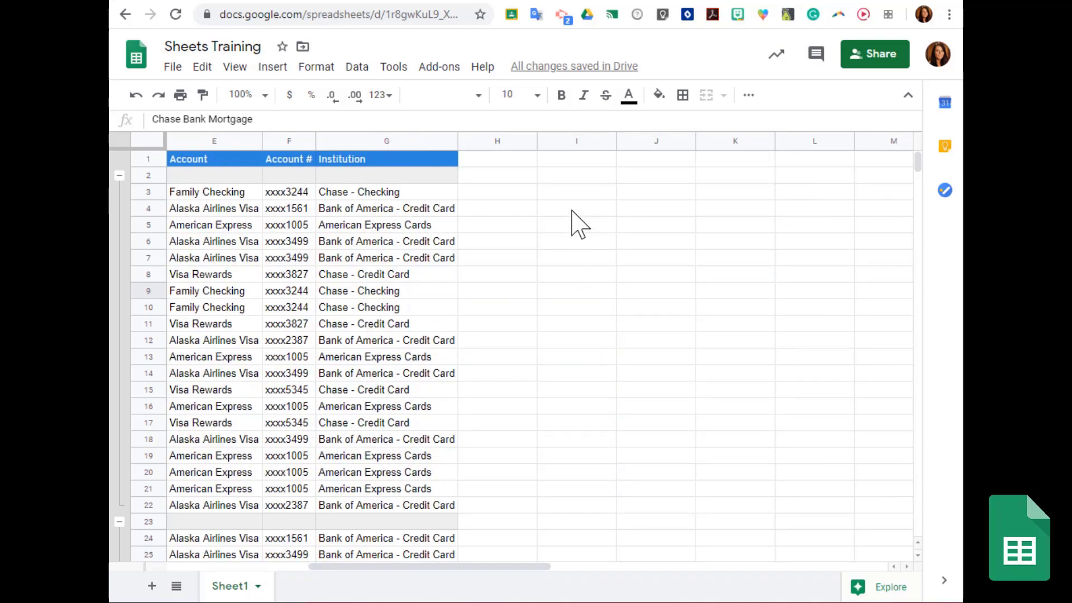
left_click(573, 212)
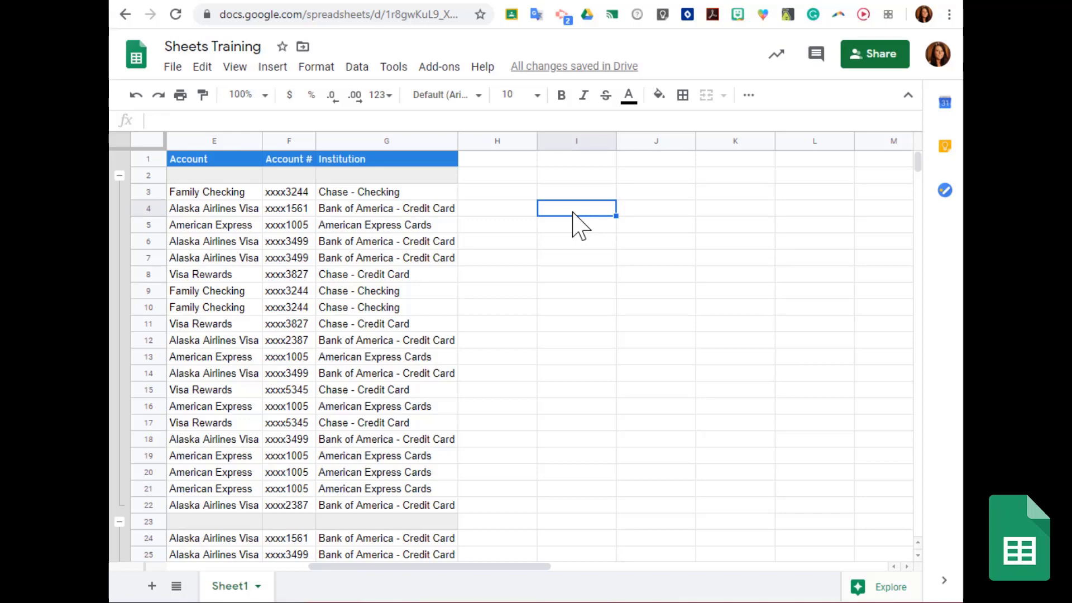
type("This is my data i")
type("nsid")
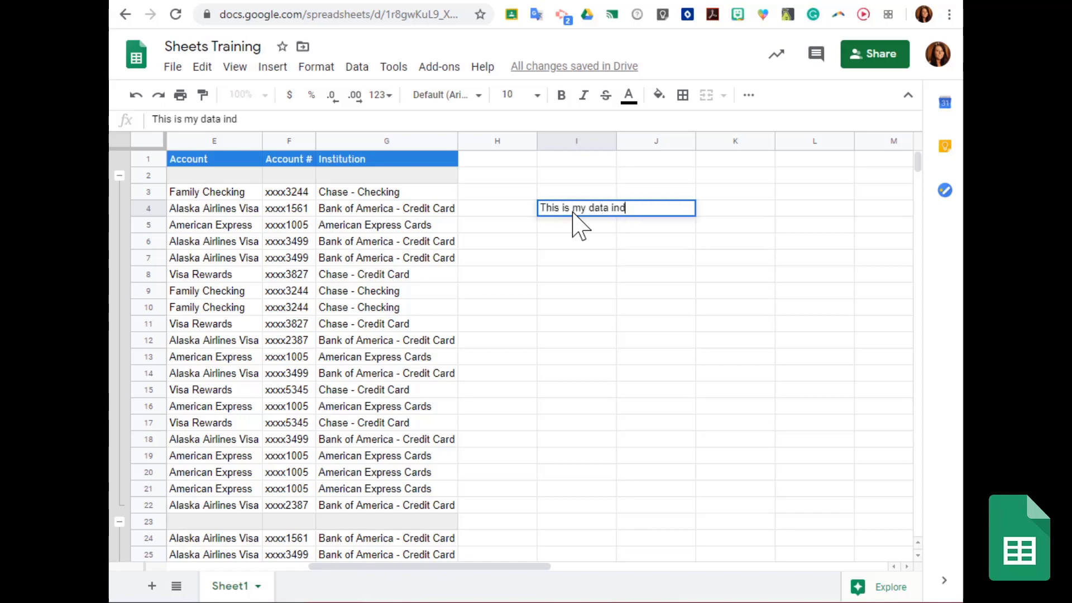
type("e cell I4 ")
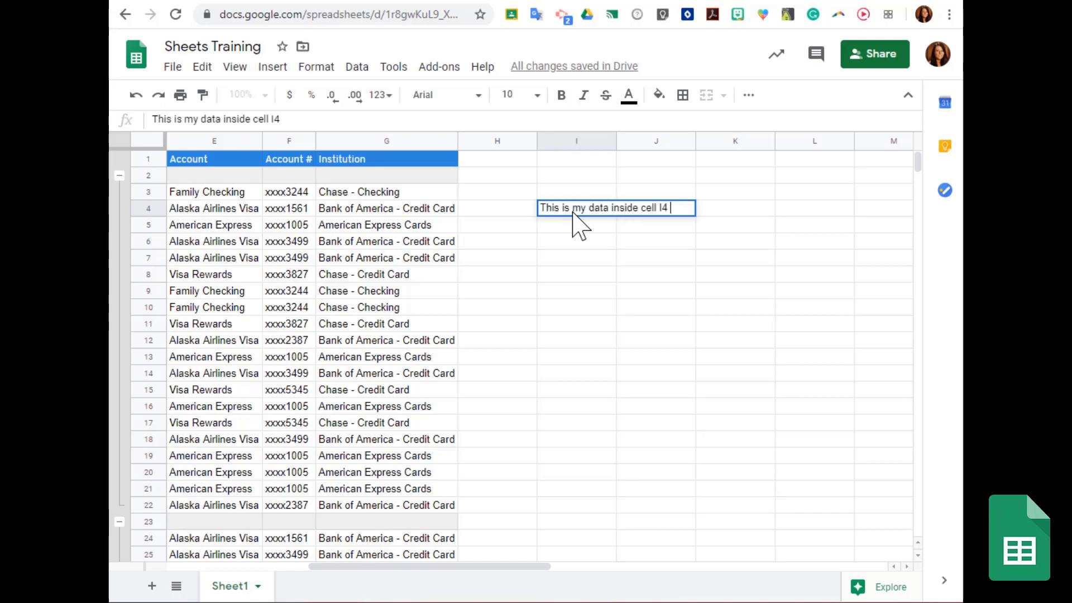
type("only")
left_click(543, 275)
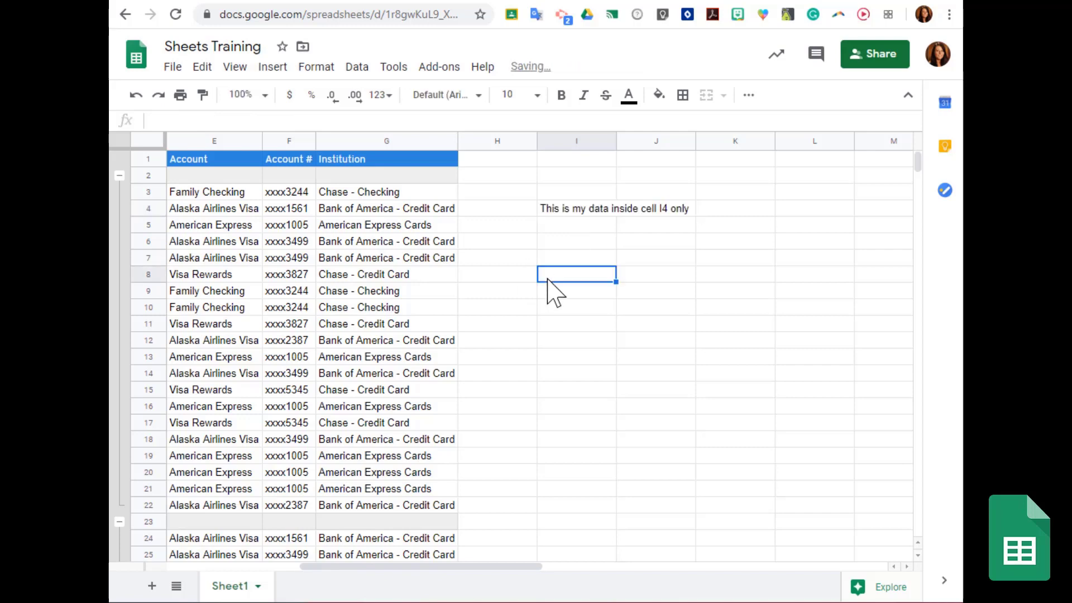
Step: Check the contents of cells I4 and J4 to see which one holds the overflowing text
left_click(599, 212)
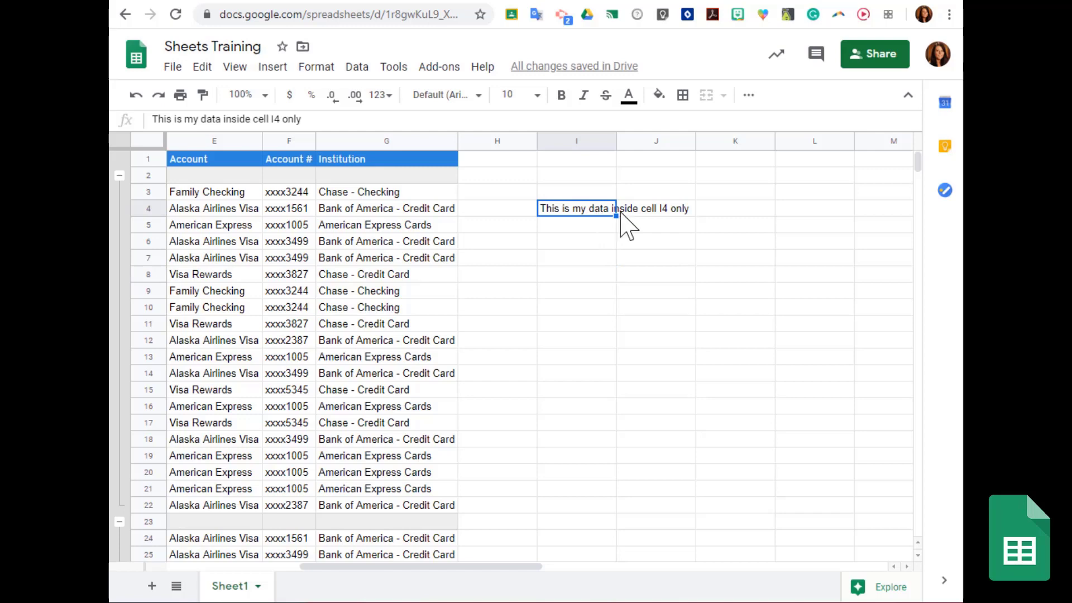
left_click(669, 213)
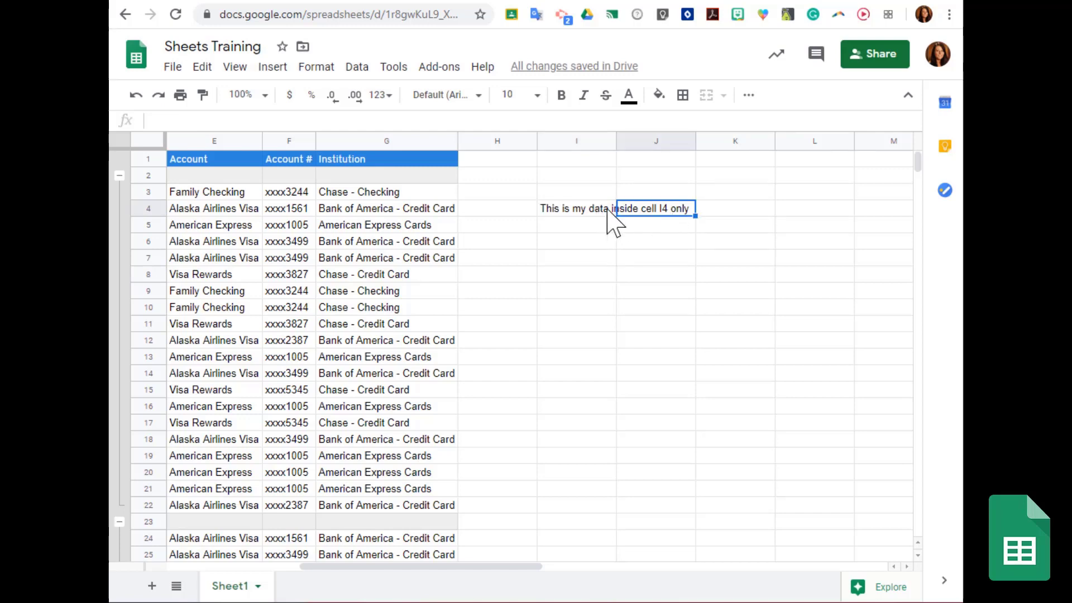
left_click(590, 212)
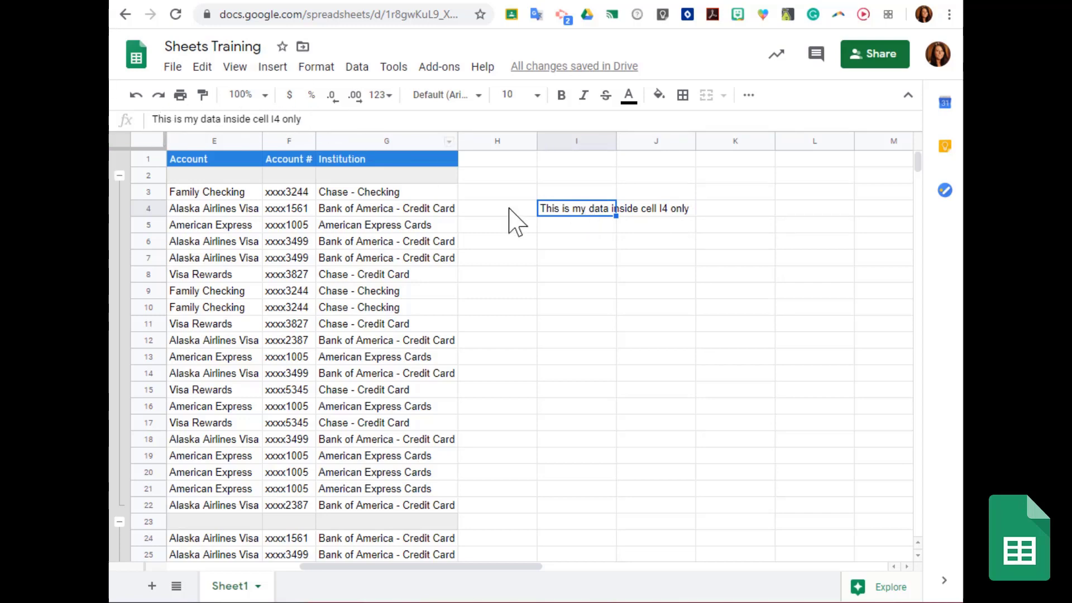
Step: Enter "I'm typing in J4" in cell J4
left_click(660, 212)
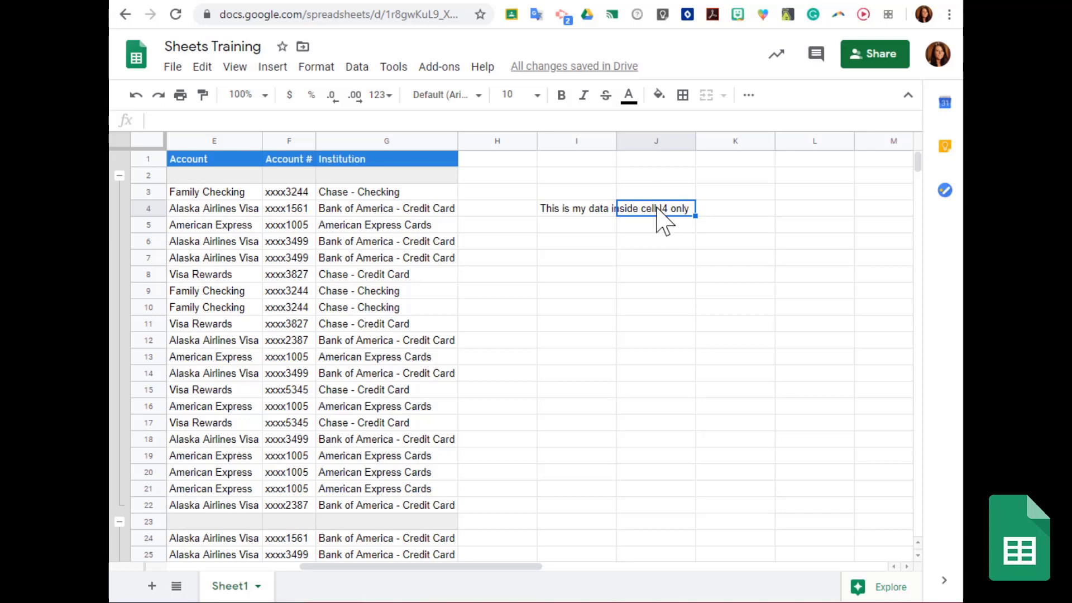
type("I'm typing in J")
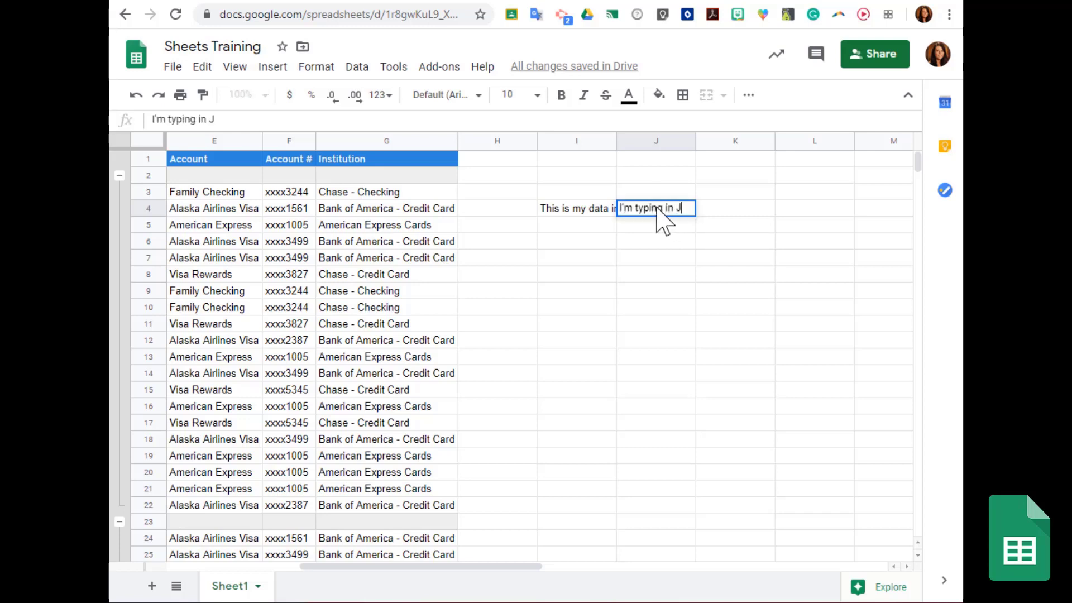
type("4")
left_click(664, 261)
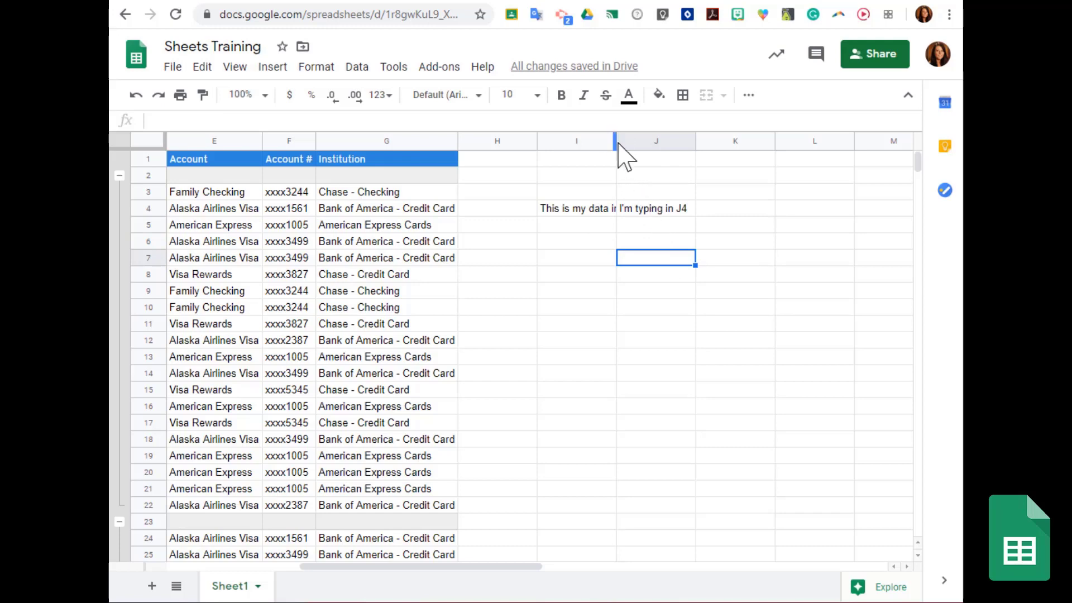
Step: Widen column I and fit its width to the full text in cell I4
mouse_move(614, 137)
left_mouse_down()
mouse_move(673, 143)
mouse_move(635, 142)
left_mouse_up()
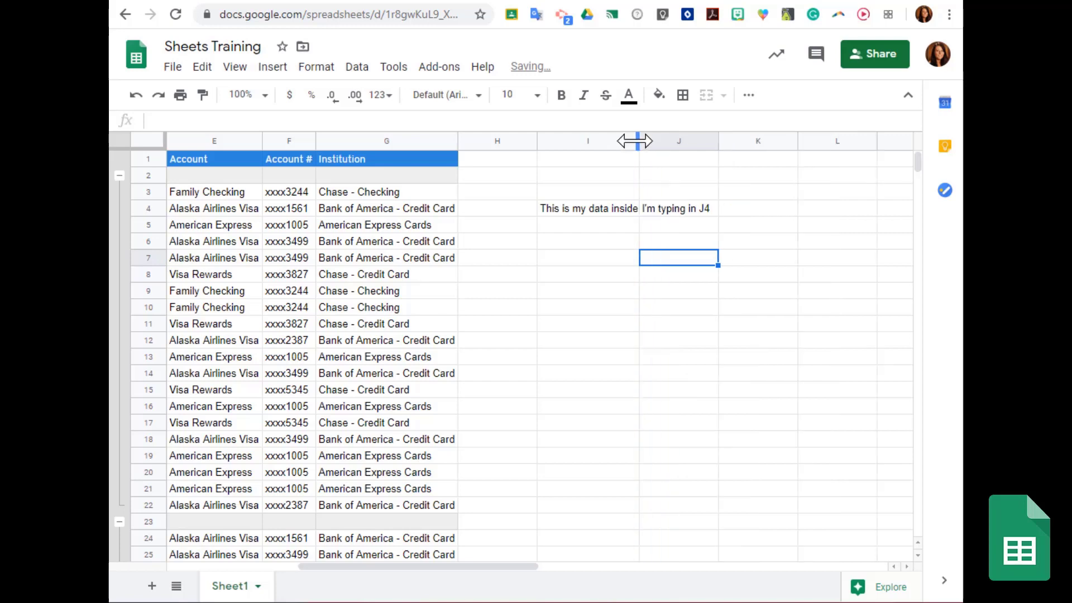
double_click(636, 141)
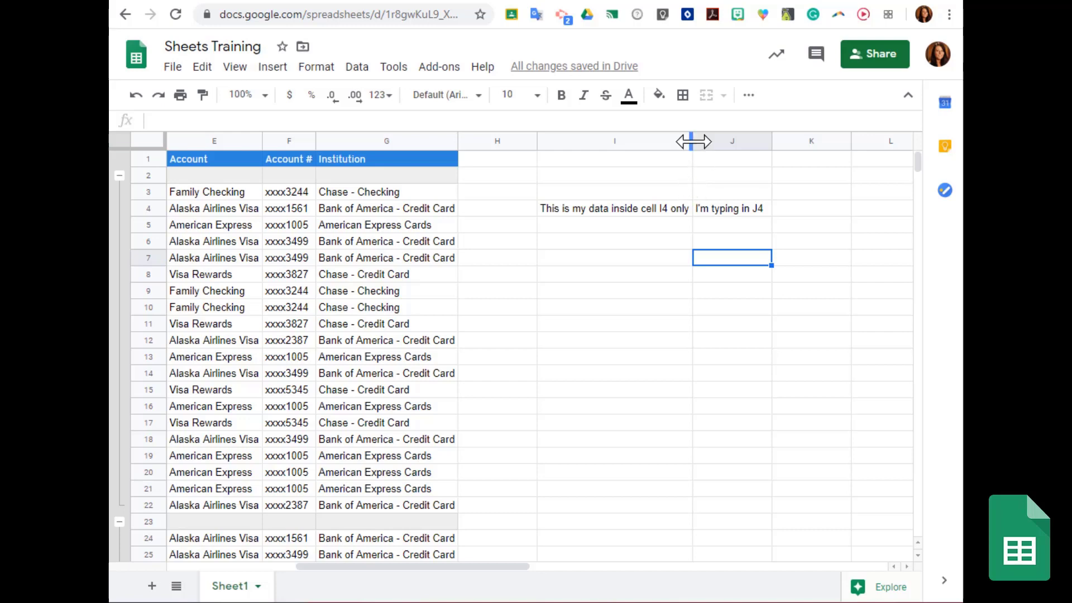
Step: Narrow column I so it cuts off the text in cell I4, and set that cell's text wrapping to Wrap
left_click_drag(690, 137, 629, 137)
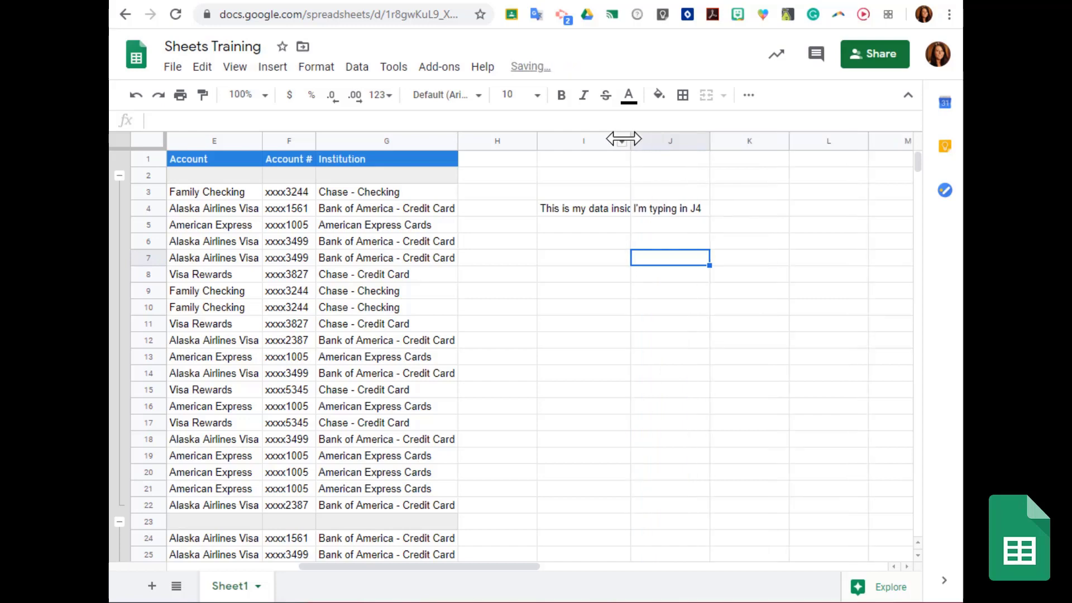
left_click(605, 211)
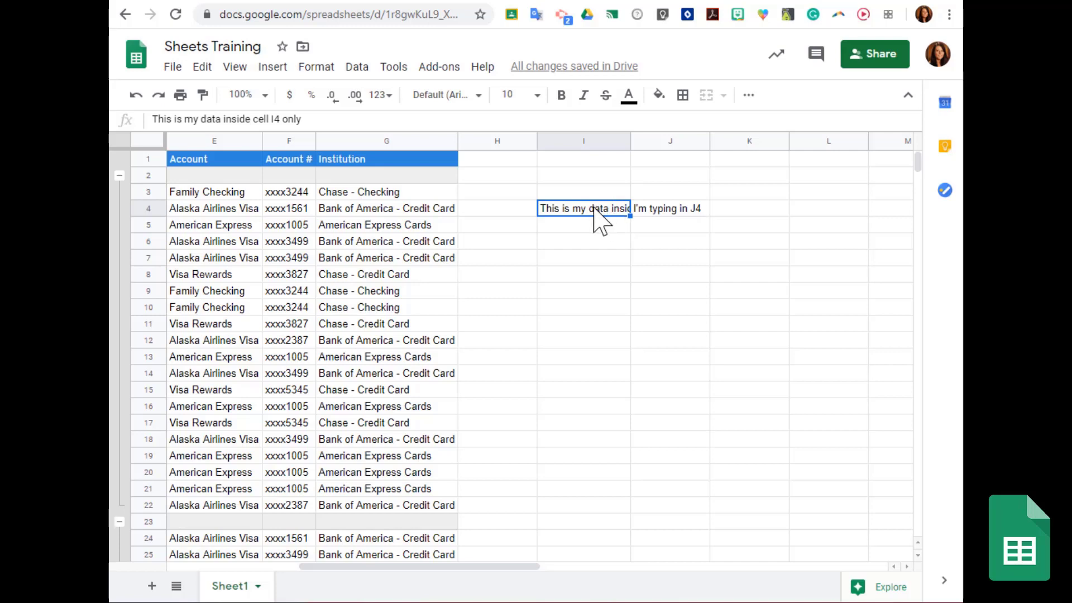
left_click(747, 99)
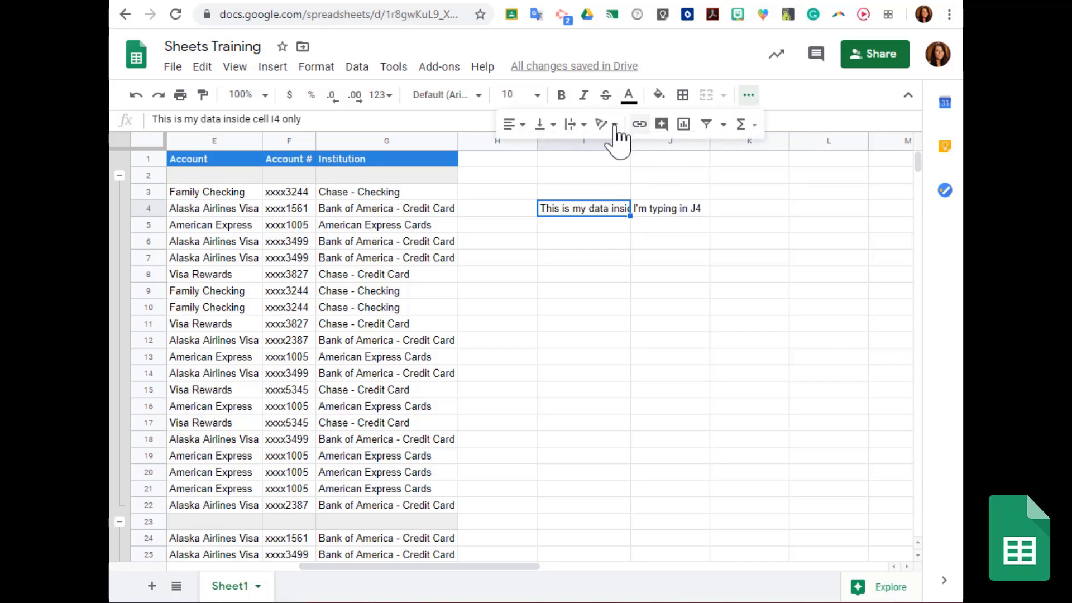
left_click(582, 129)
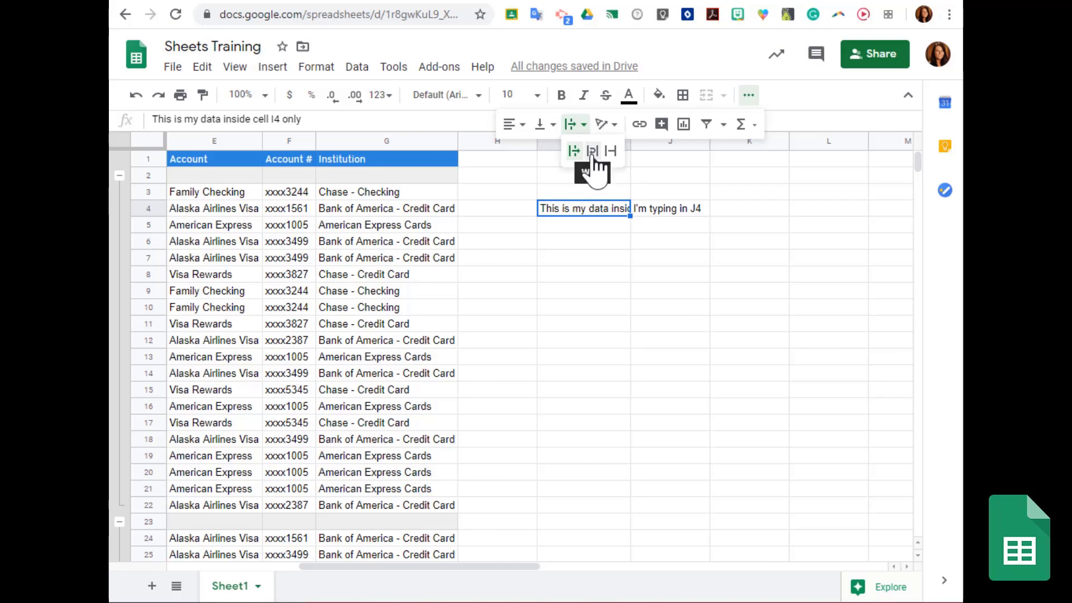
left_click(593, 162)
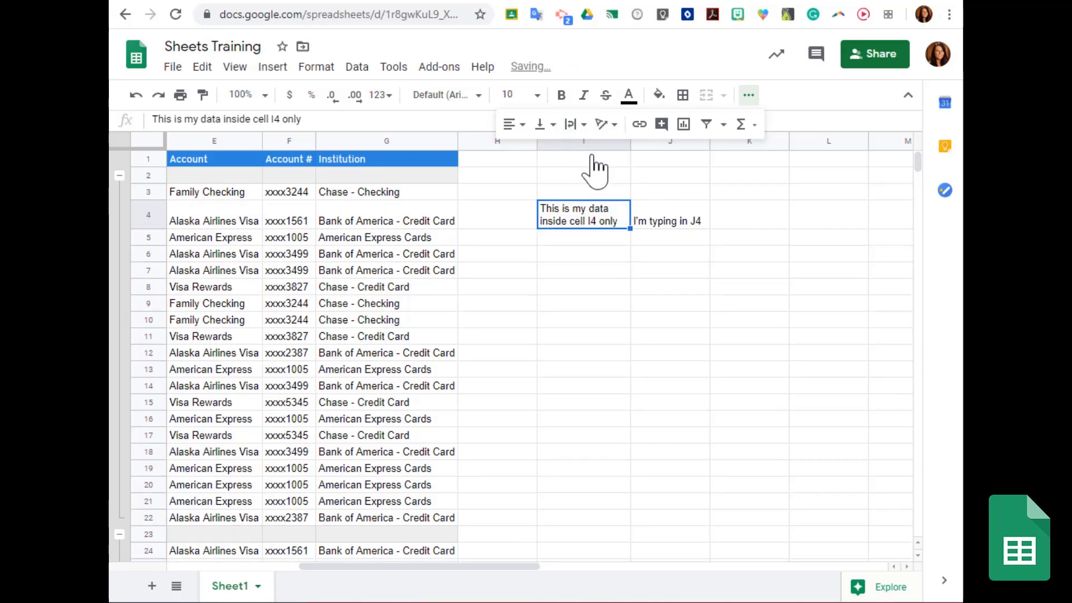
left_click(695, 302)
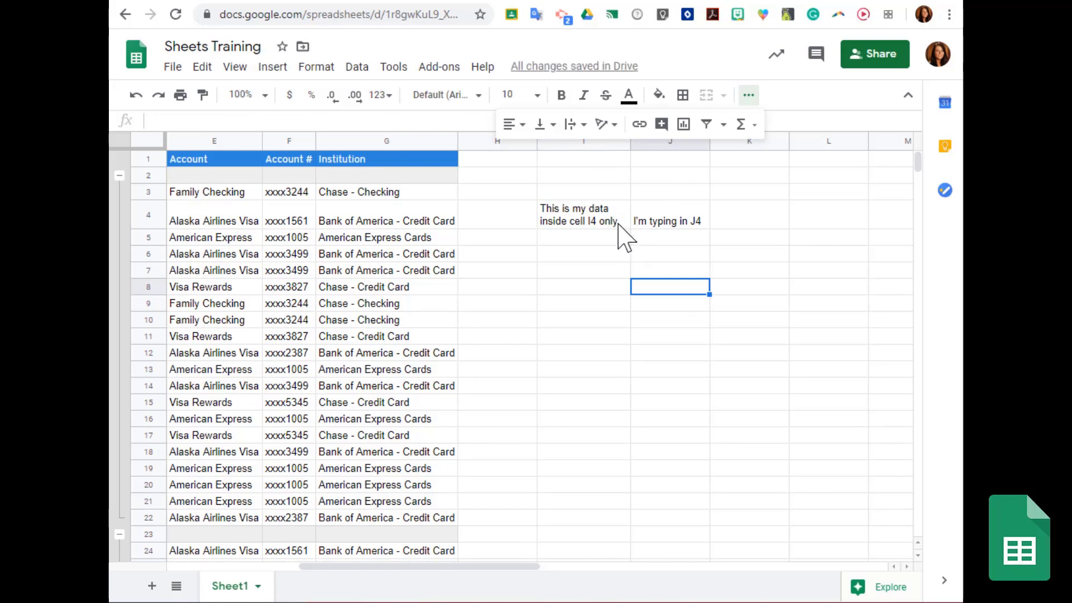
Step: Widen column I to give the wrapped text in cell I4 more room
left_click(647, 175)
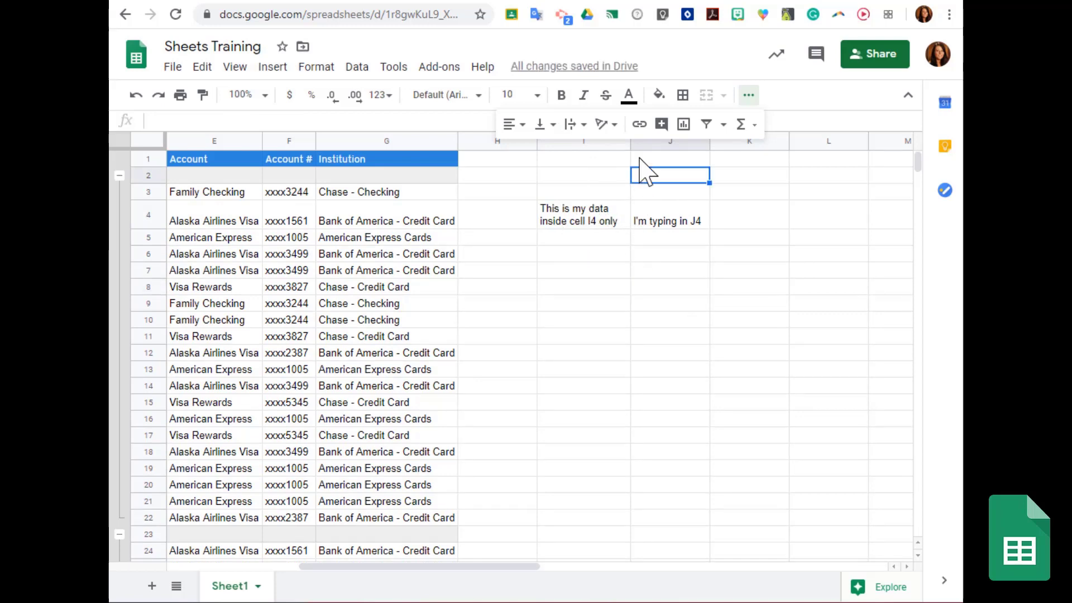
left_click_drag(627, 144, 669, 144)
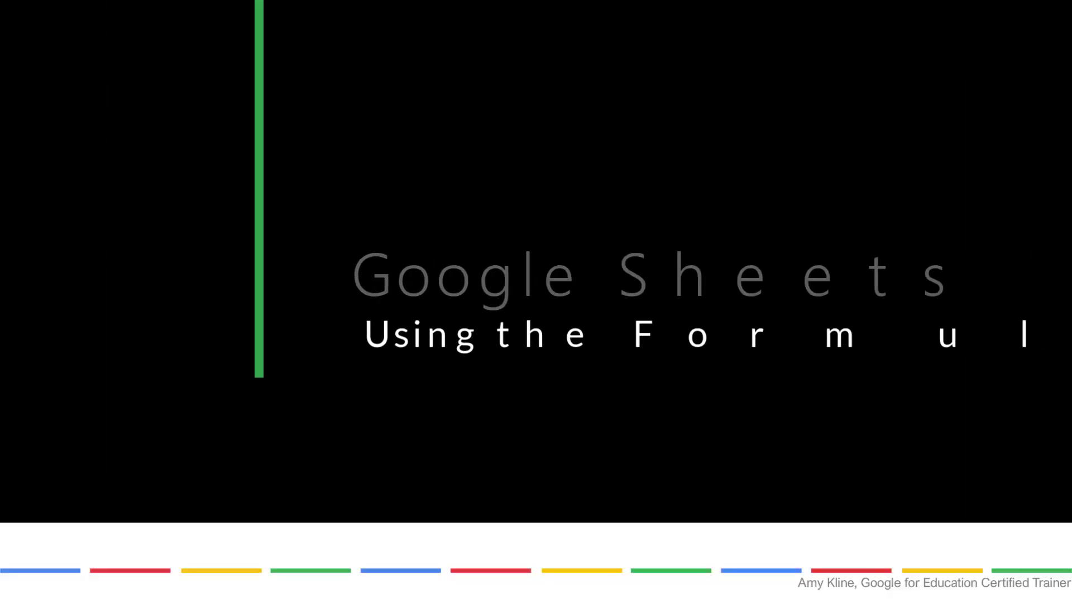